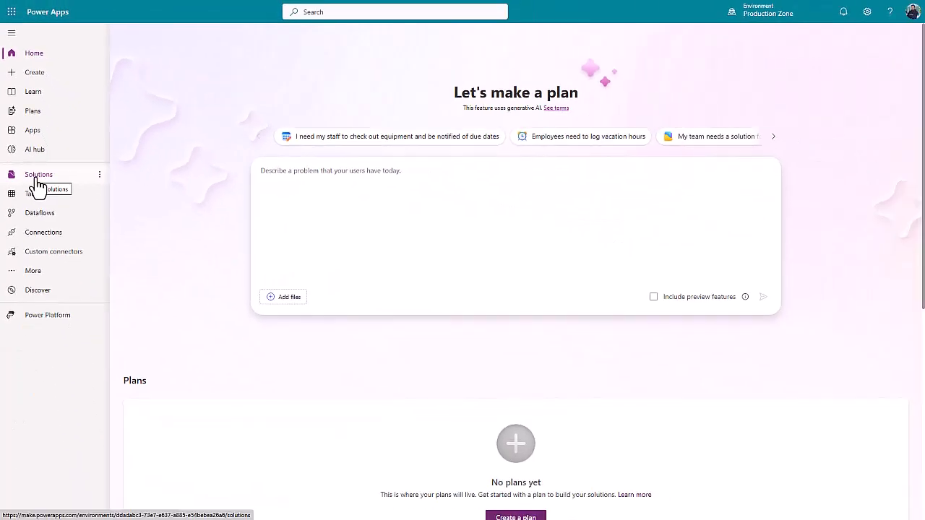
Open the LMSDataverse solution from the list of unmanaged solutions
click(38, 180)
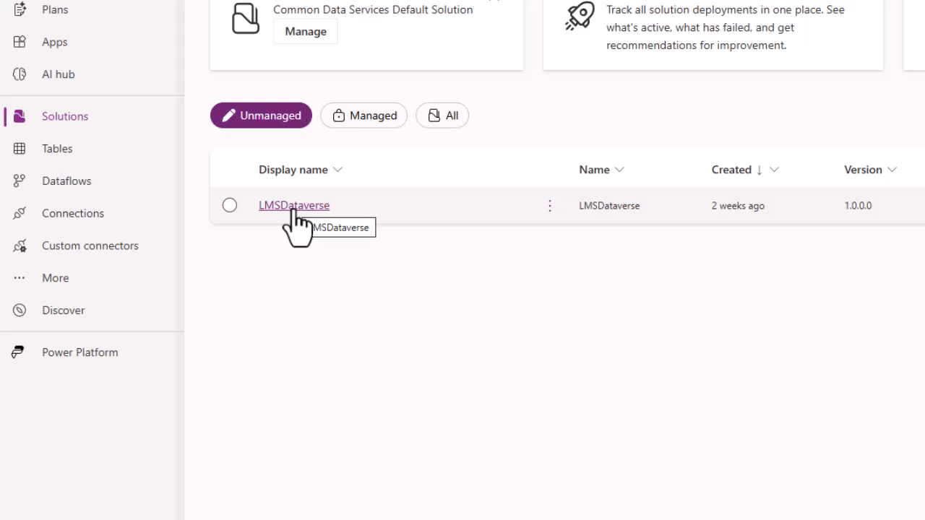
click(295, 208)
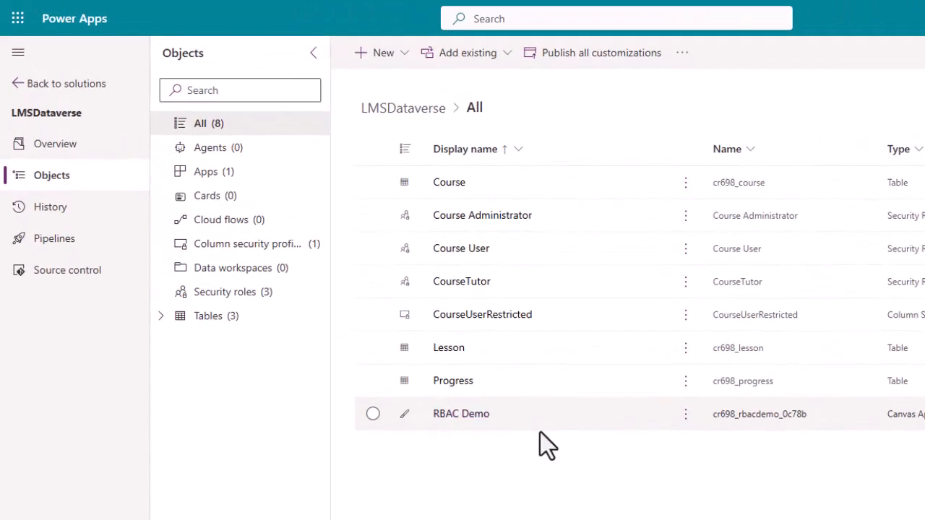
click(401, 58)
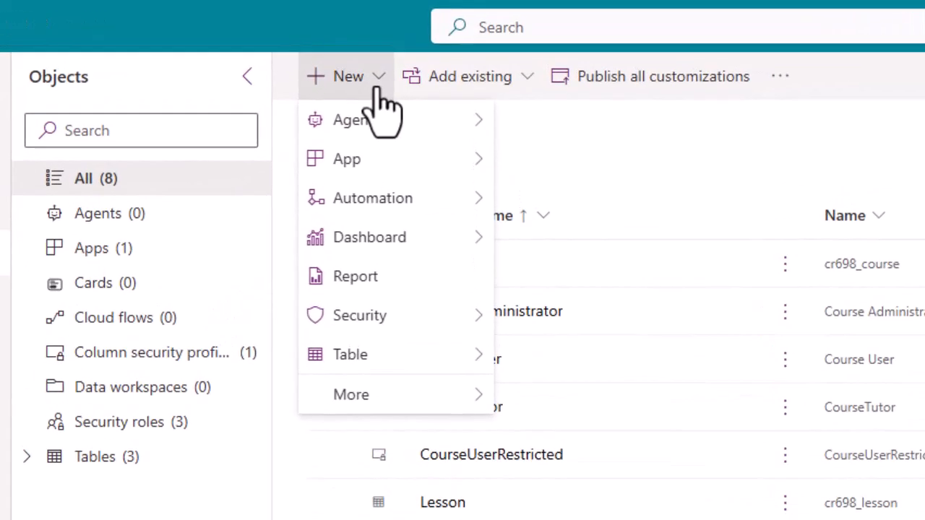
mouse_move(470, 173)
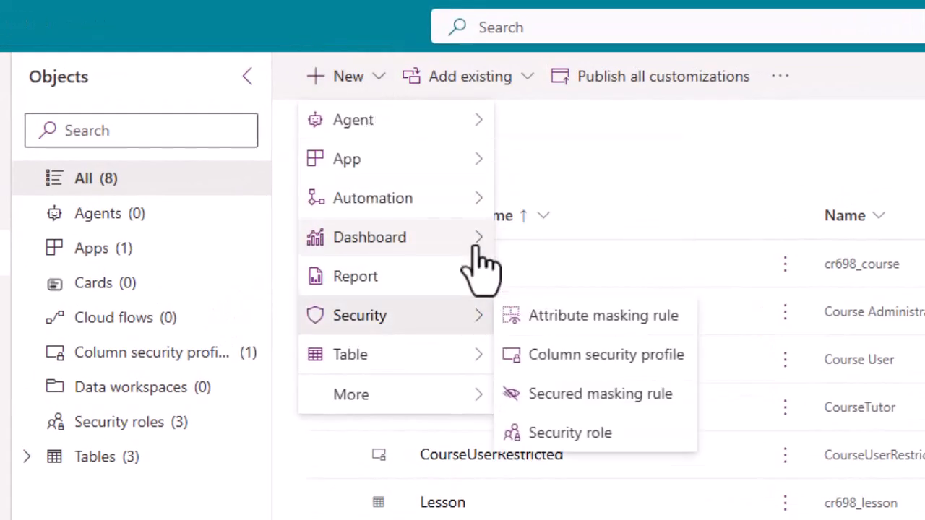
mouse_move(474, 209)
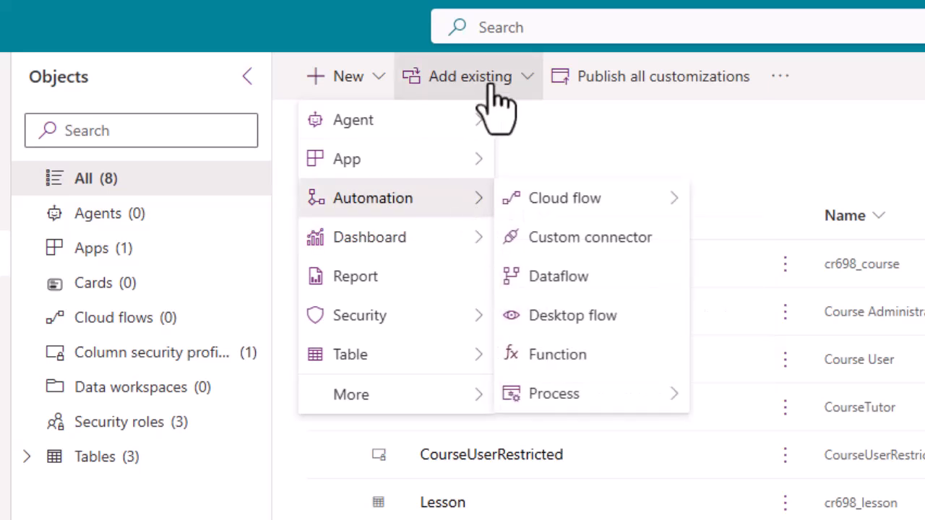
click(526, 80)
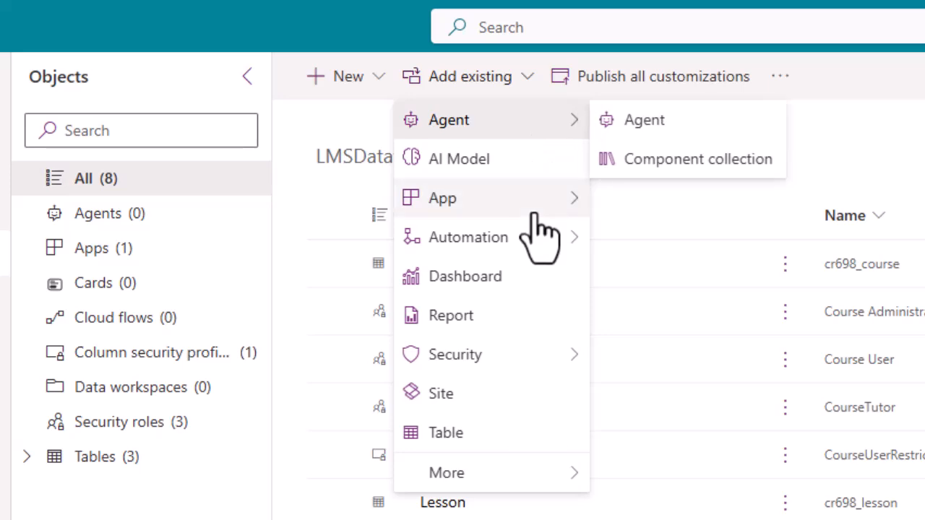
mouse_move(540, 232)
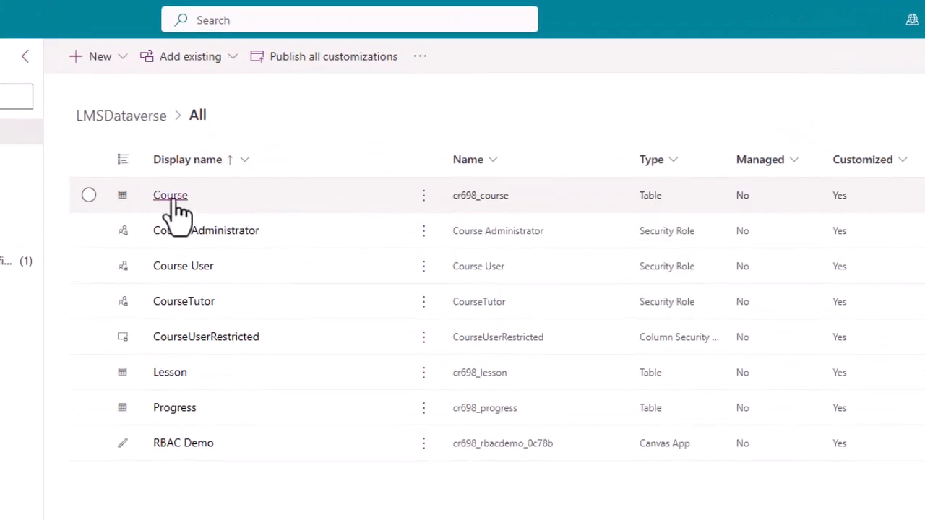
Search the existing tables that can be added to the solution for "course" and leave without adding any
click(232, 60)
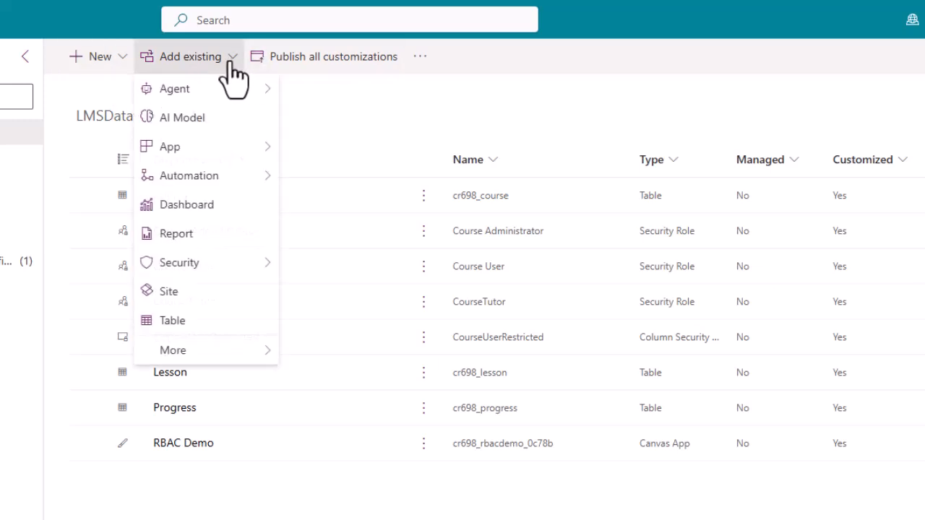
click(173, 325)
click(823, 64)
text(course)
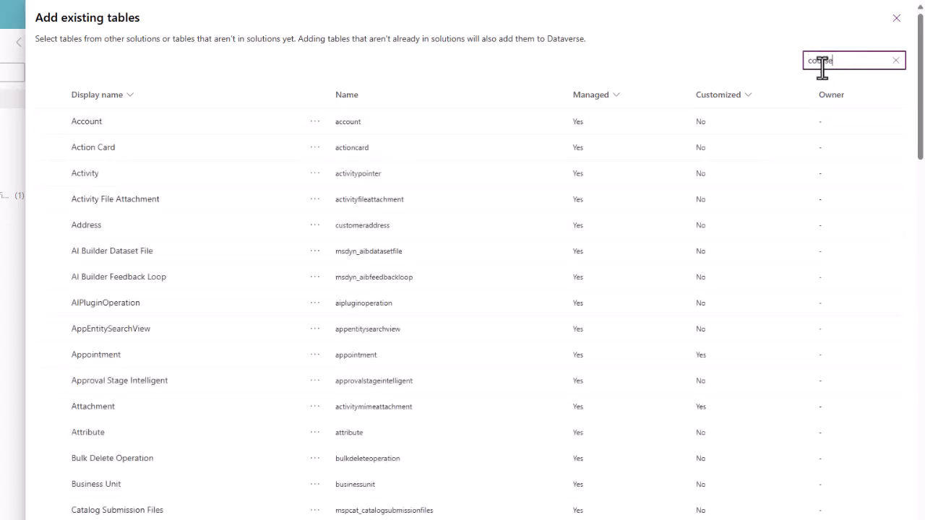
double_click(841, 62)
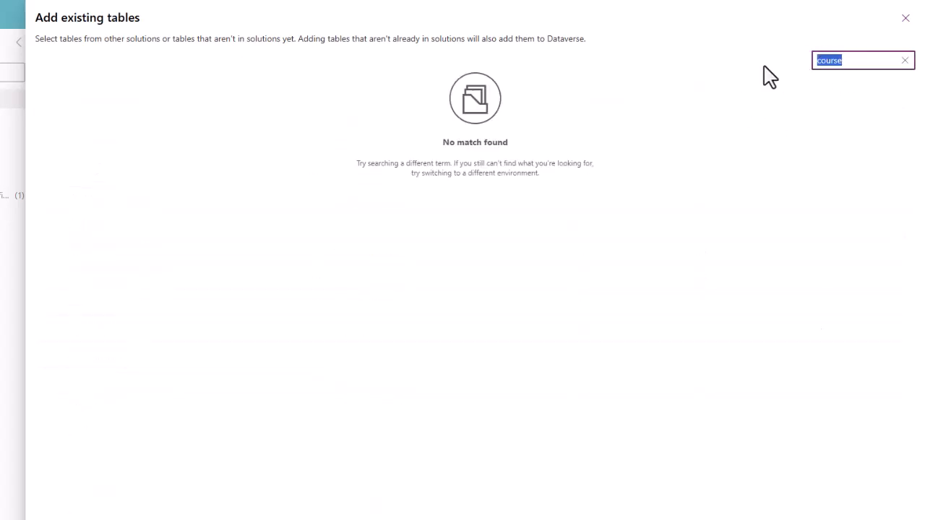
key(BackSpace)
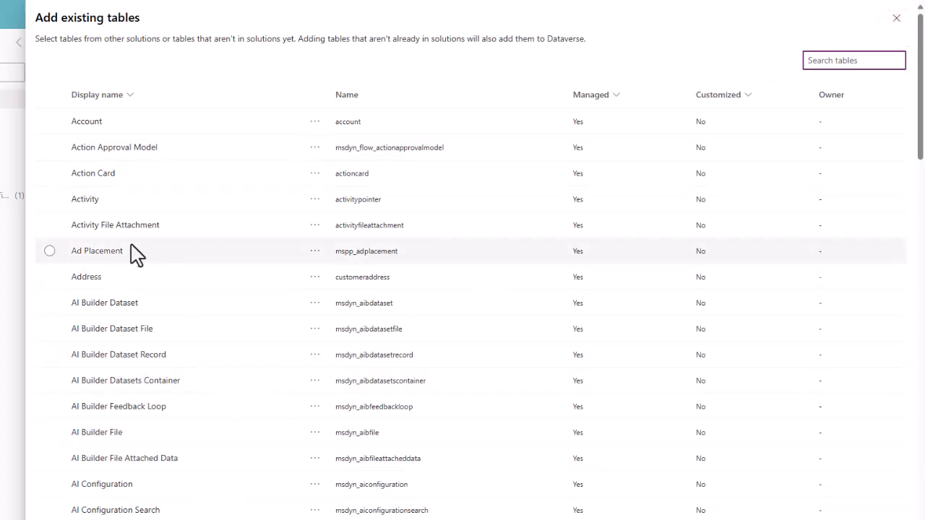
click(896, 19)
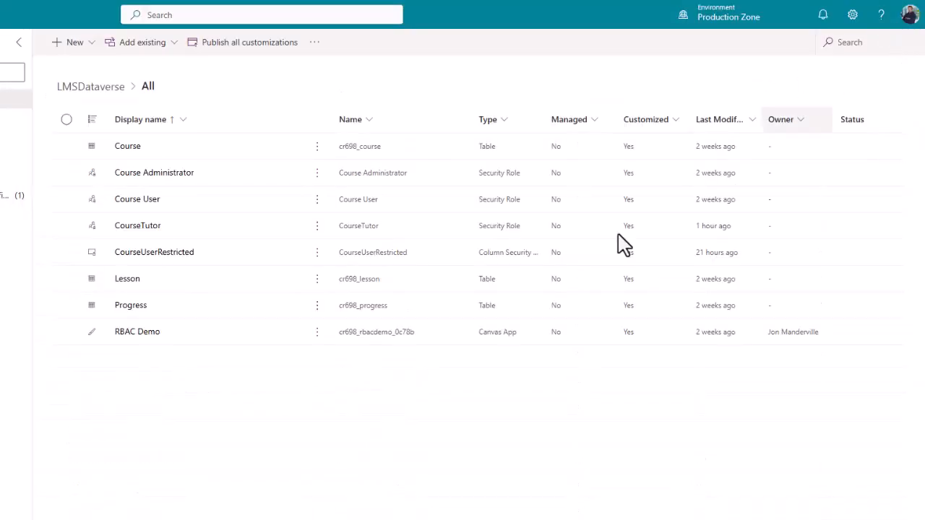
click(97, 46)
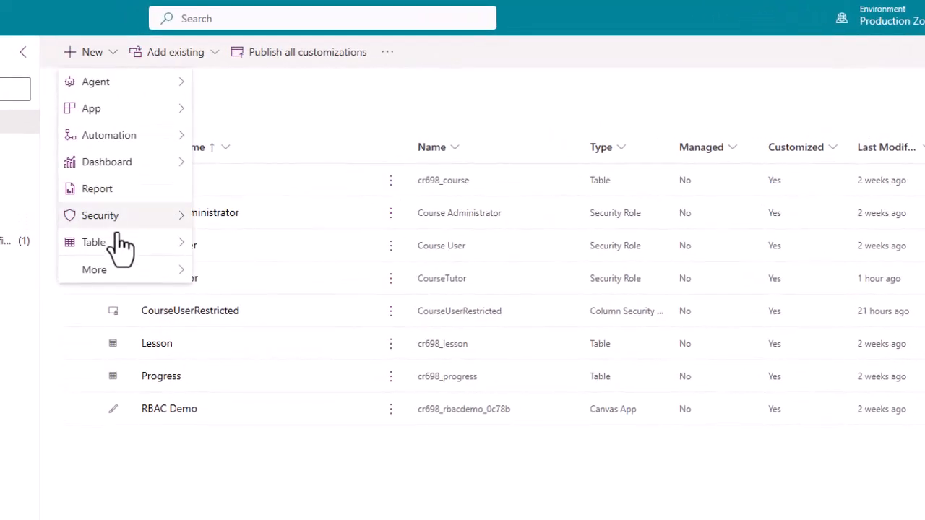
mouse_move(105, 223)
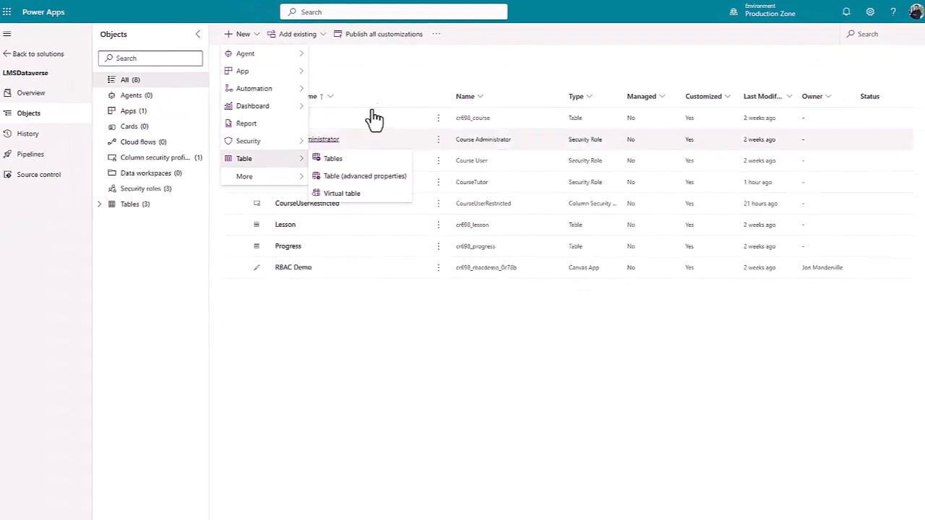
click(401, 76)
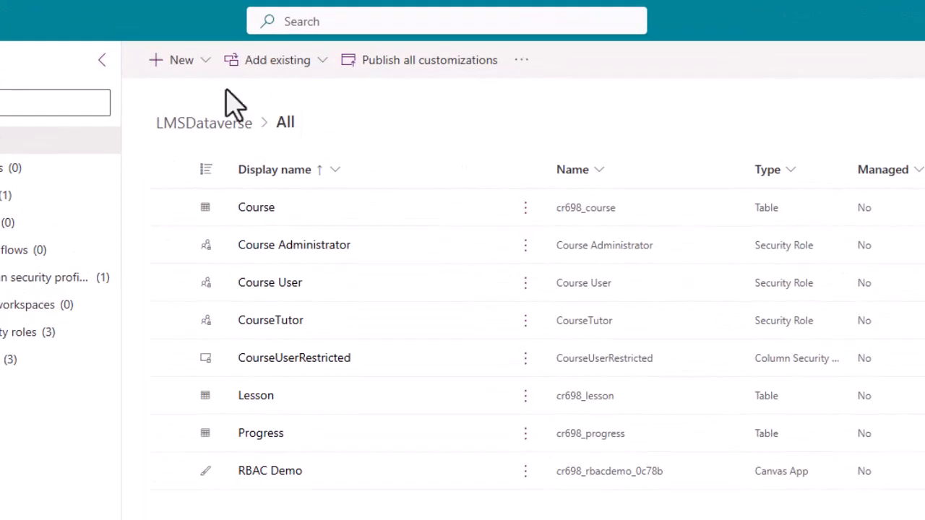
Create a security role named CourseSetupAndAdmin in the orgfdf30dbc business unit and save it
click(205, 64)
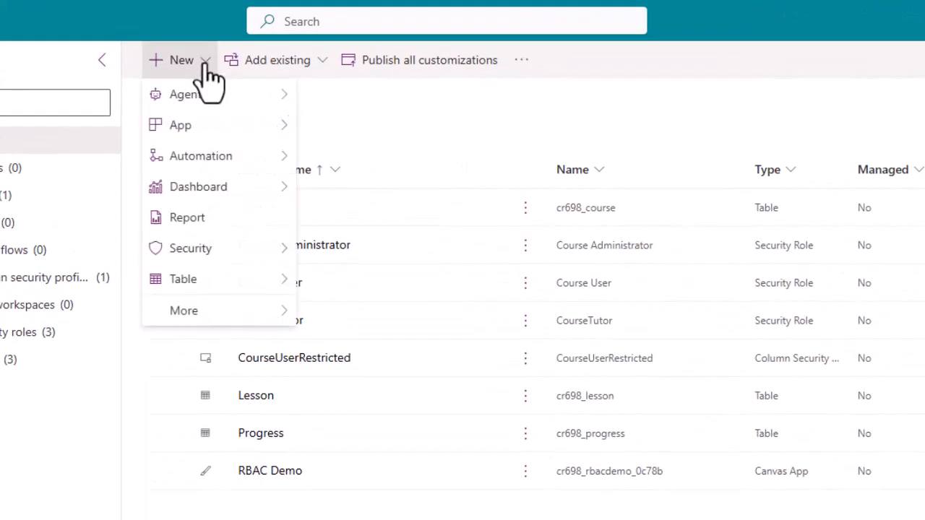
mouse_move(232, 252)
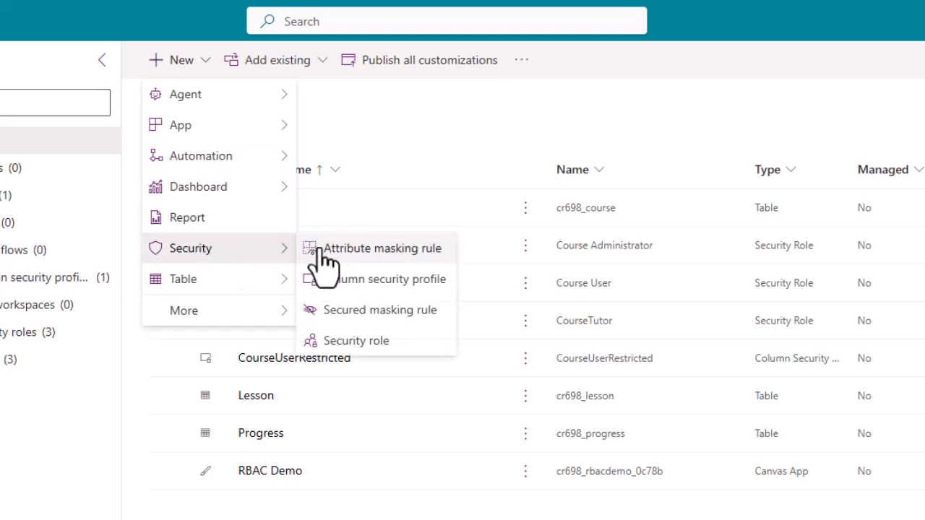
click(362, 354)
click(599, 85)
text(CourseSetupAndAdmin)
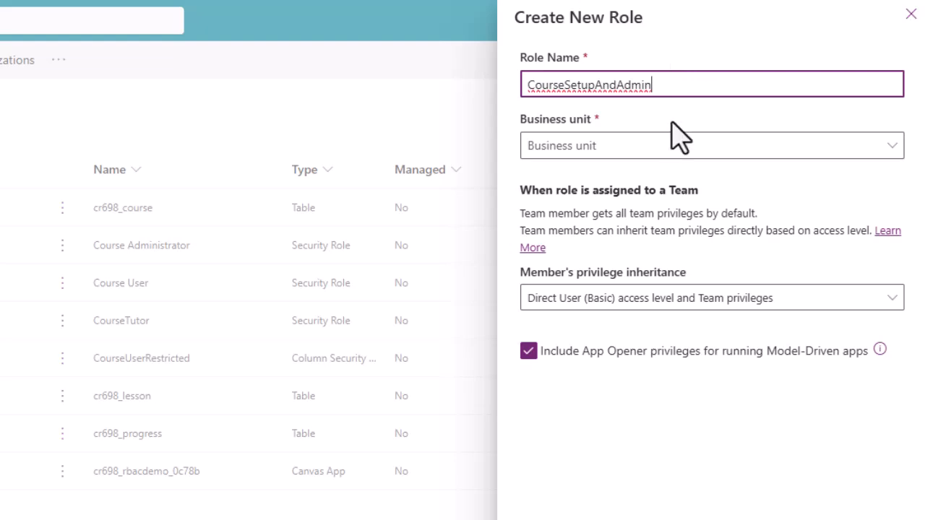
click(672, 146)
click(632, 175)
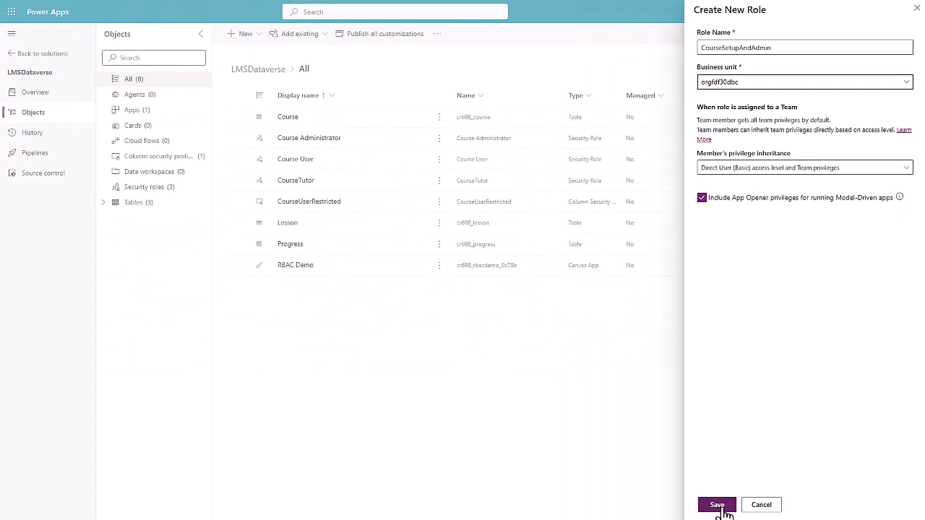
click(717, 505)
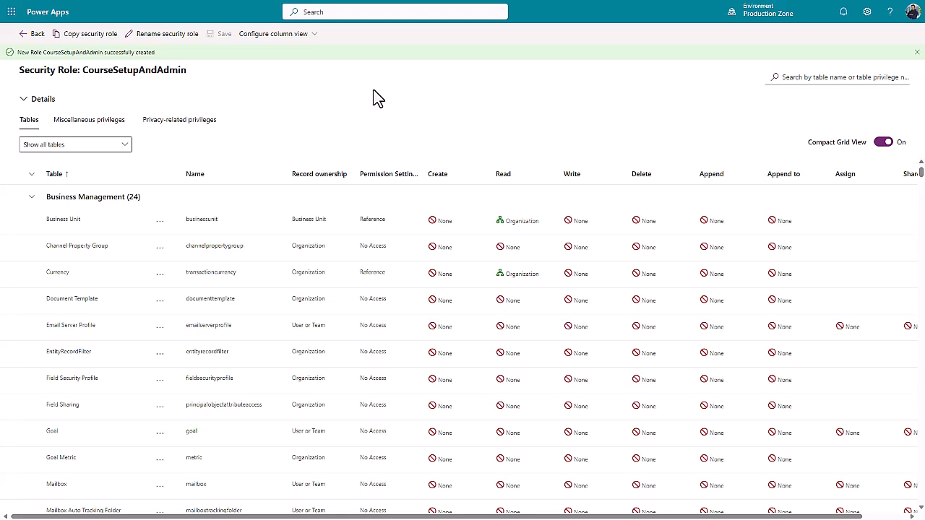
Filter the new security role's table list by "course"
click(796, 78)
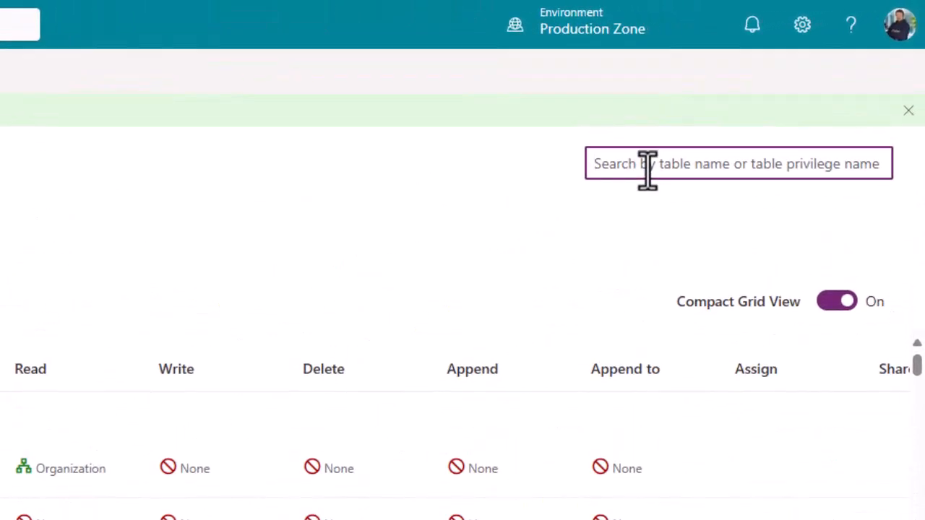
text(couse)
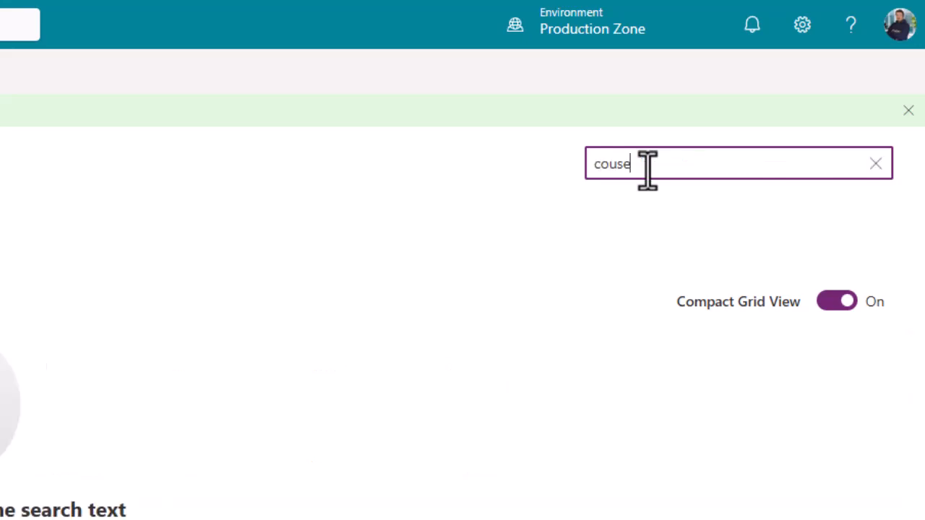
key(BackSpace)
key(BackSpace)
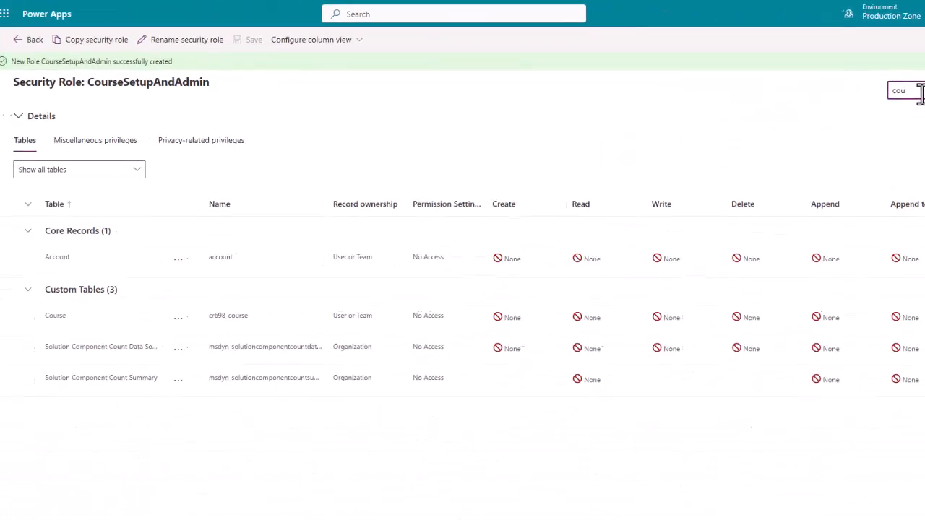
text(rse)
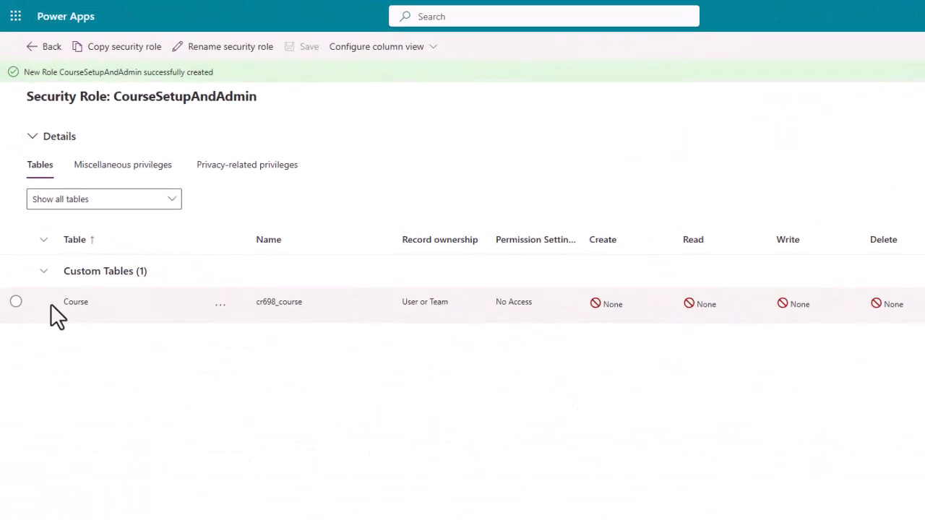
Apply the Collaborate permission setting to the Course table, save it and return to the solution's objects
click(16, 301)
click(221, 304)
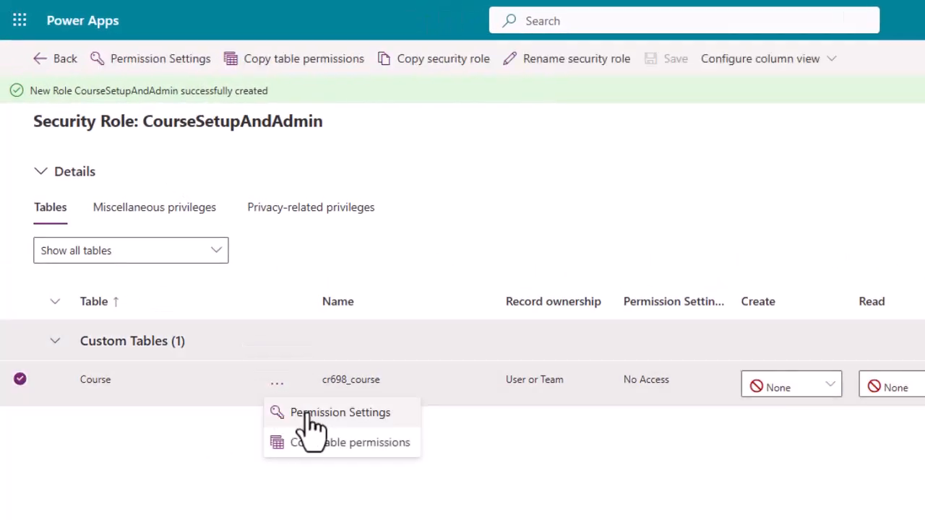
click(311, 412)
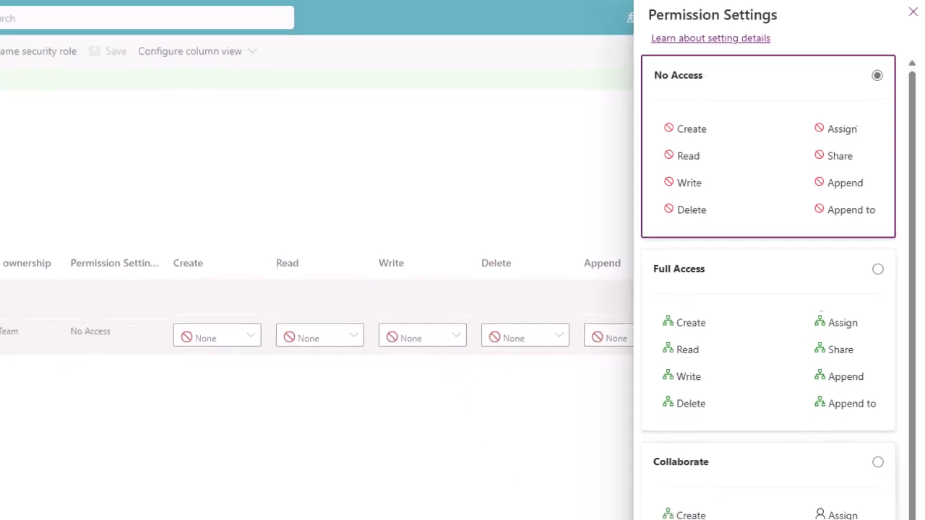
click(877, 461)
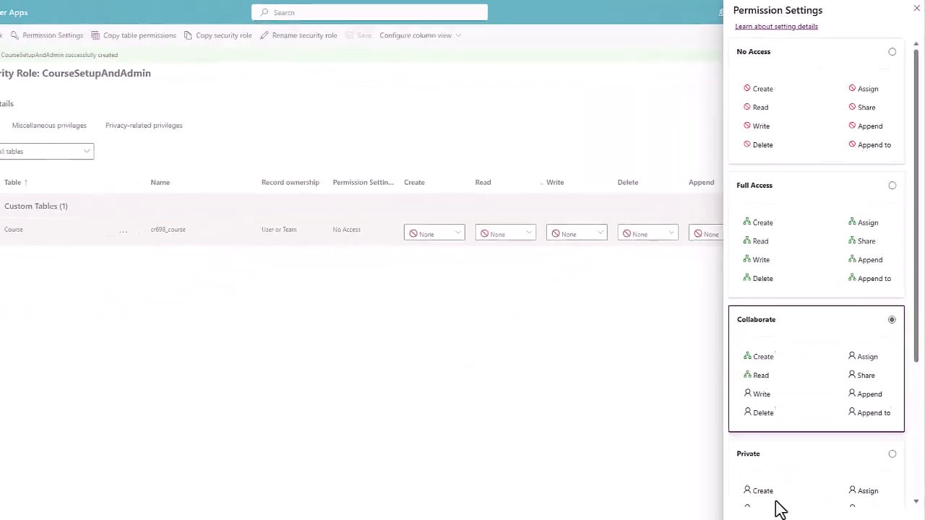
click(757, 503)
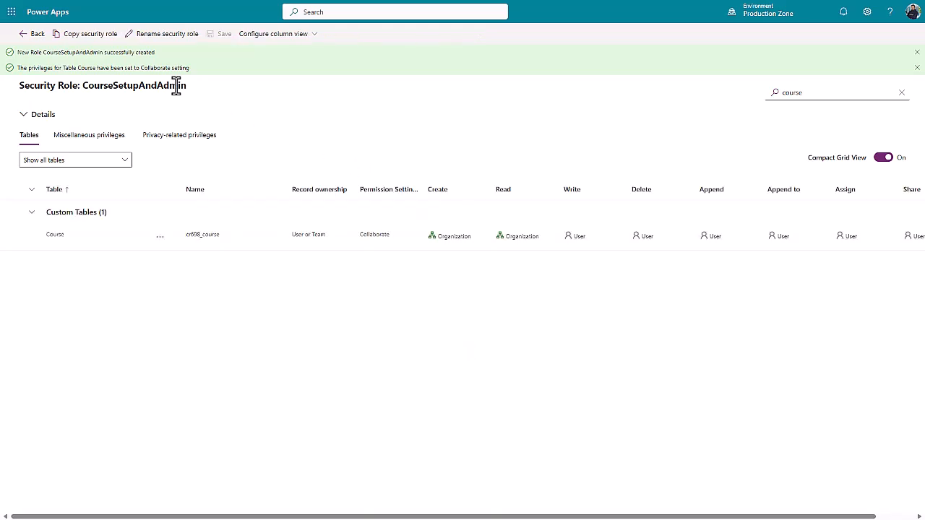
click(34, 36)
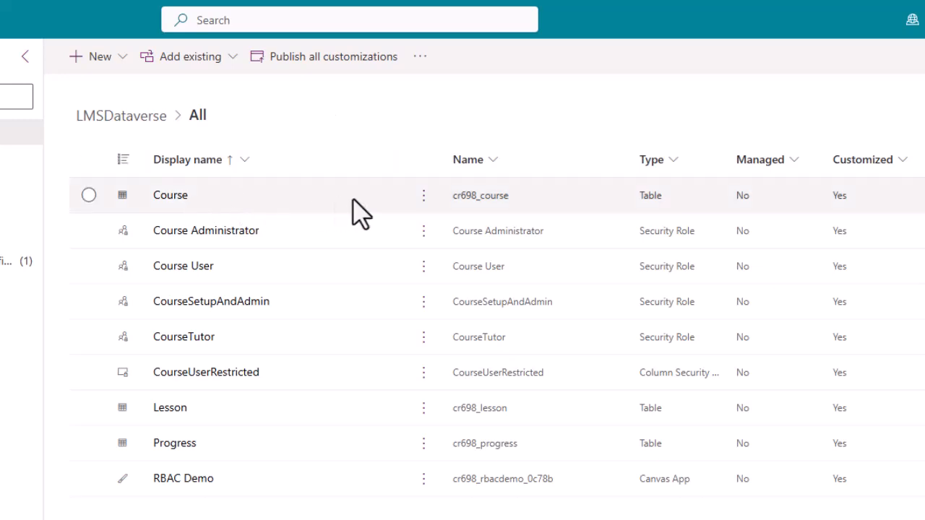
Enable column security on the Course table's Supplier column and save the column
click(424, 200)
click(444, 260)
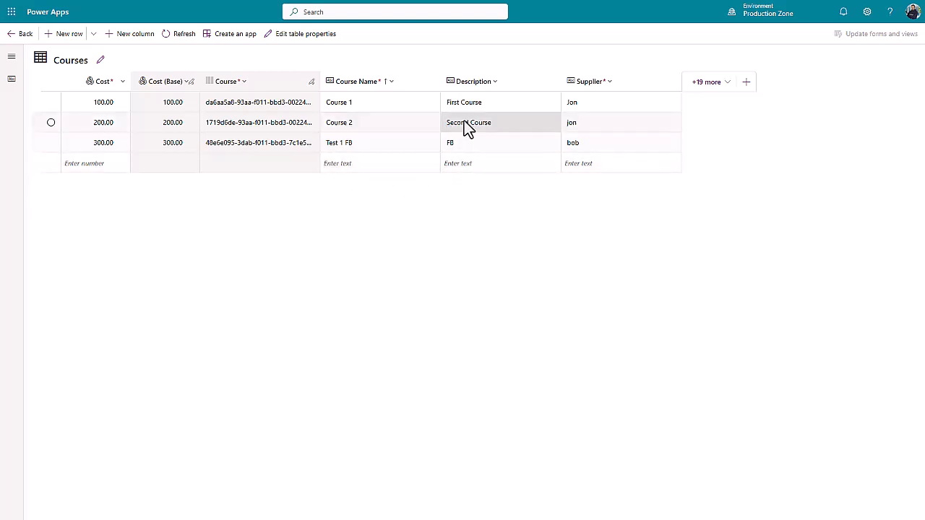
click(609, 82)
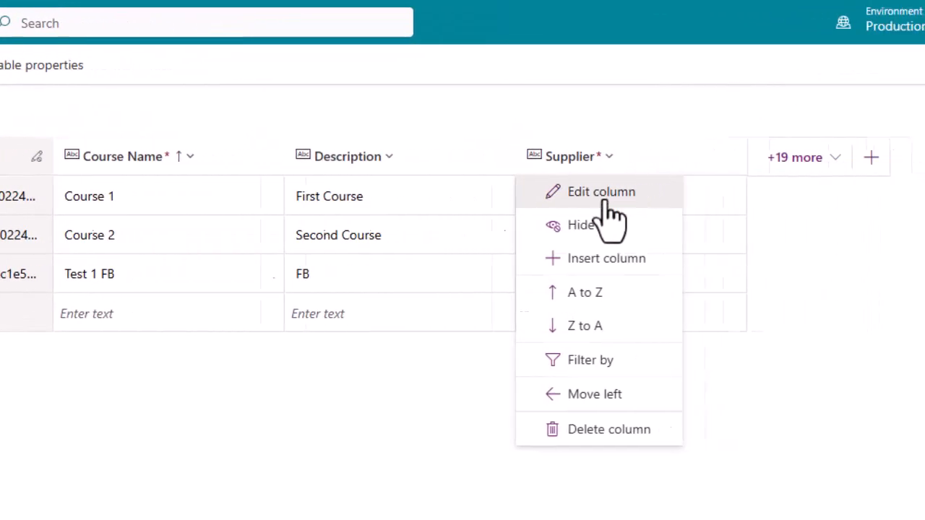
click(737, 192)
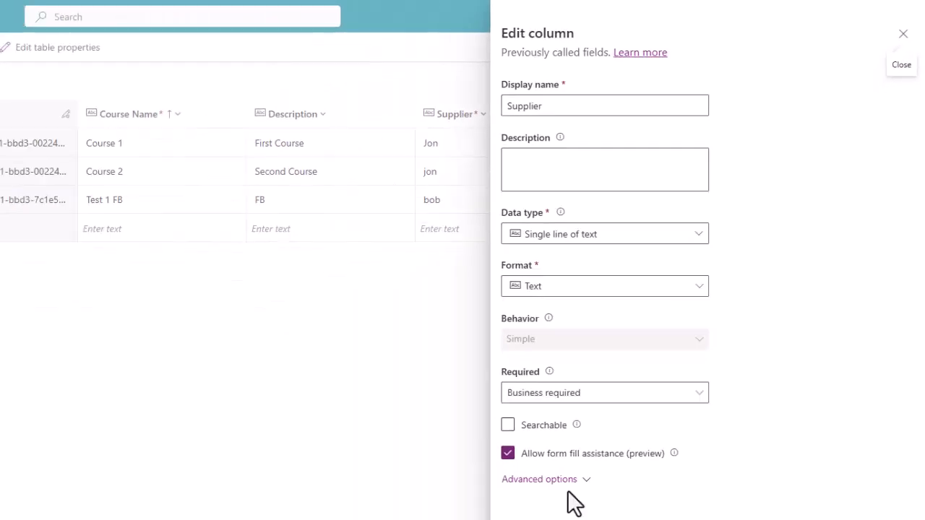
click(586, 482)
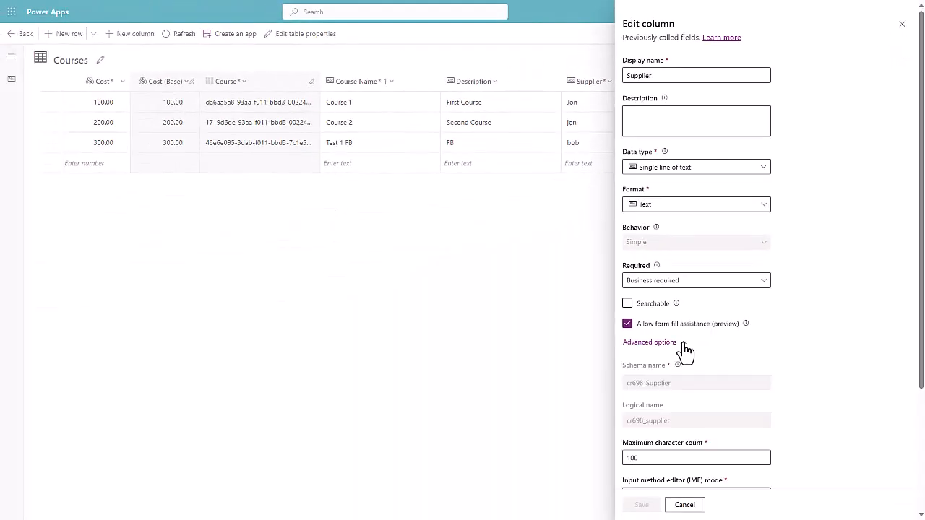
scroll(768, 355, down, 5)
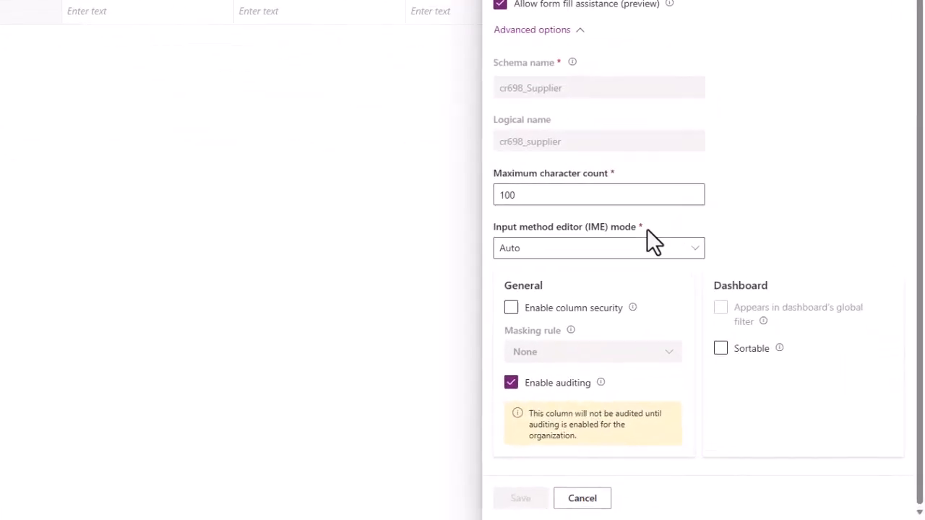
click(511, 307)
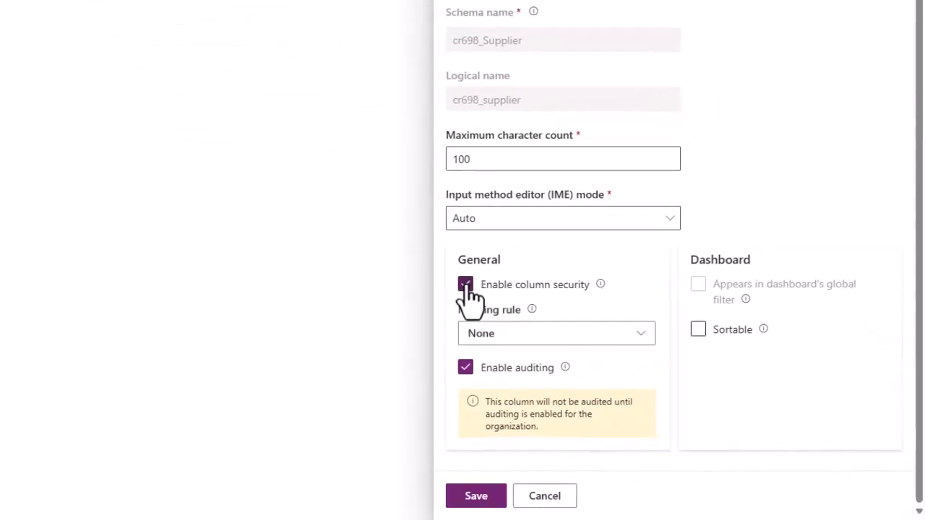
click(476, 505)
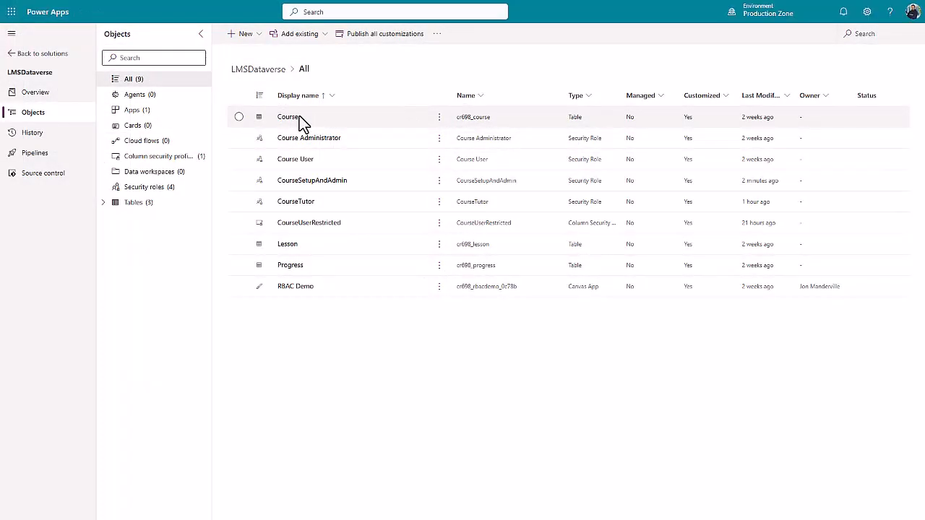
Create a column security profile named CourseSetupRestriction in the LMSDataverse solution and open it
click(259, 35)
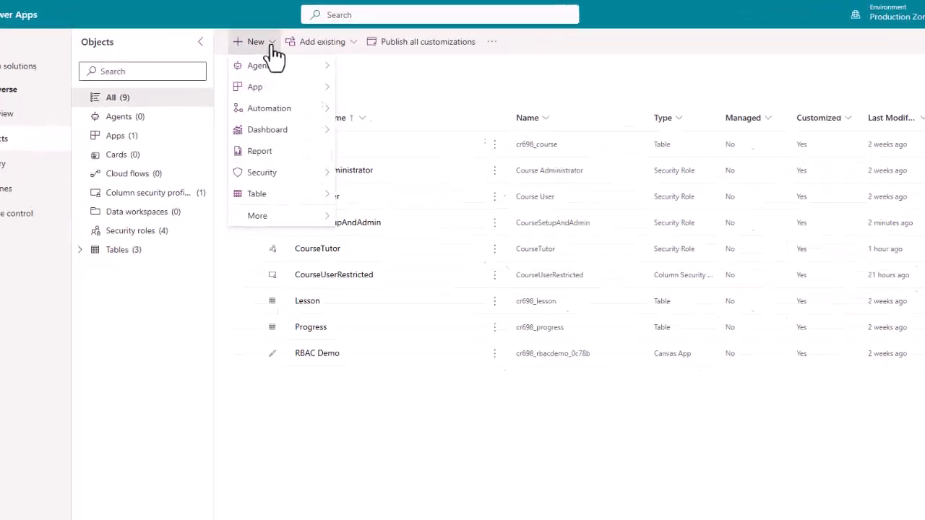
mouse_move(272, 146)
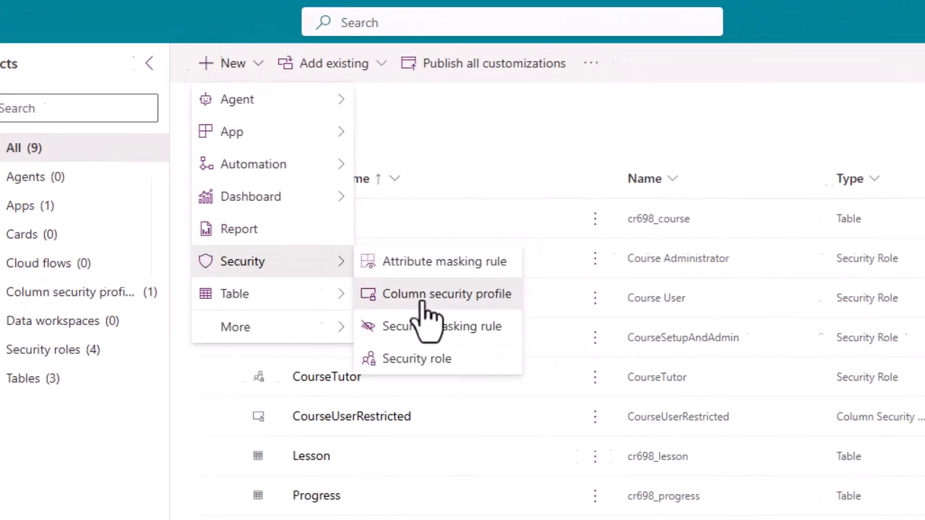
click(475, 296)
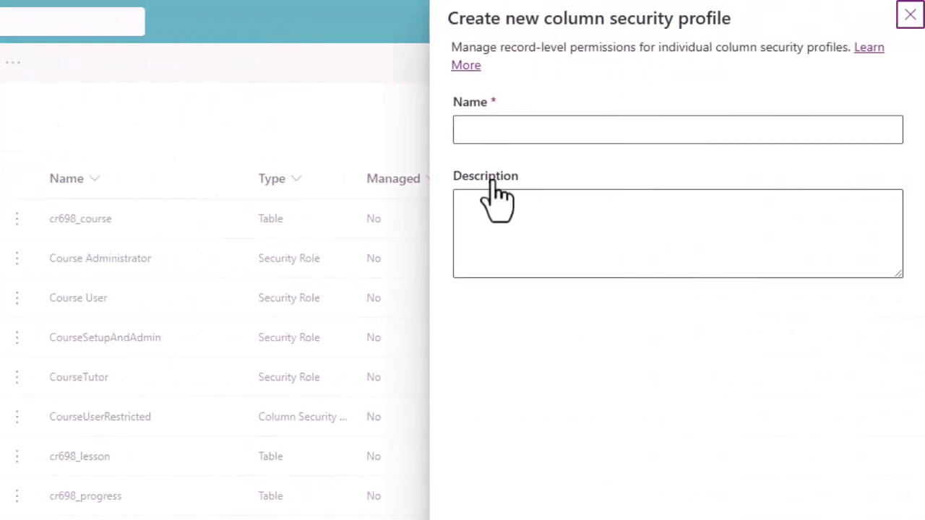
click(539, 131)
text(CourseSetupRes)
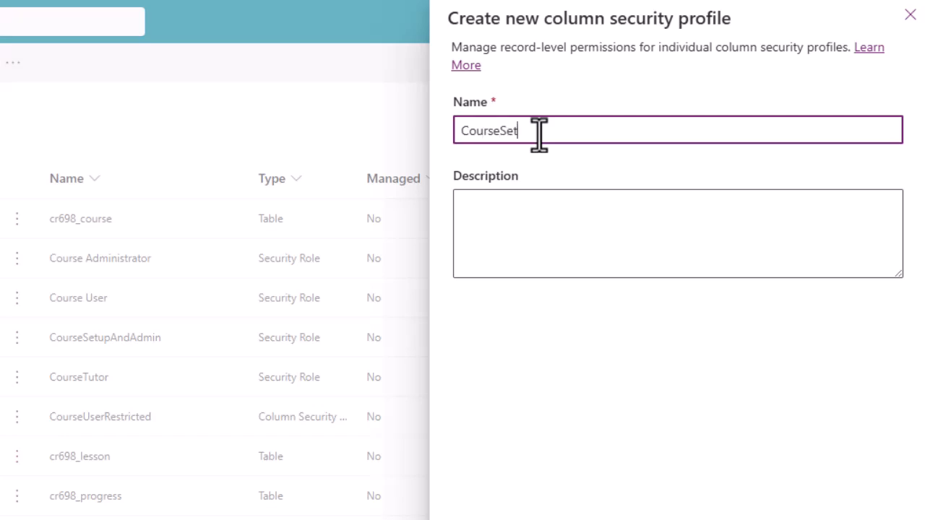
text(rti)
key(BackSpace)
key(BackSpace)
key(BackSpace)
text(triction)
click(563, 221)
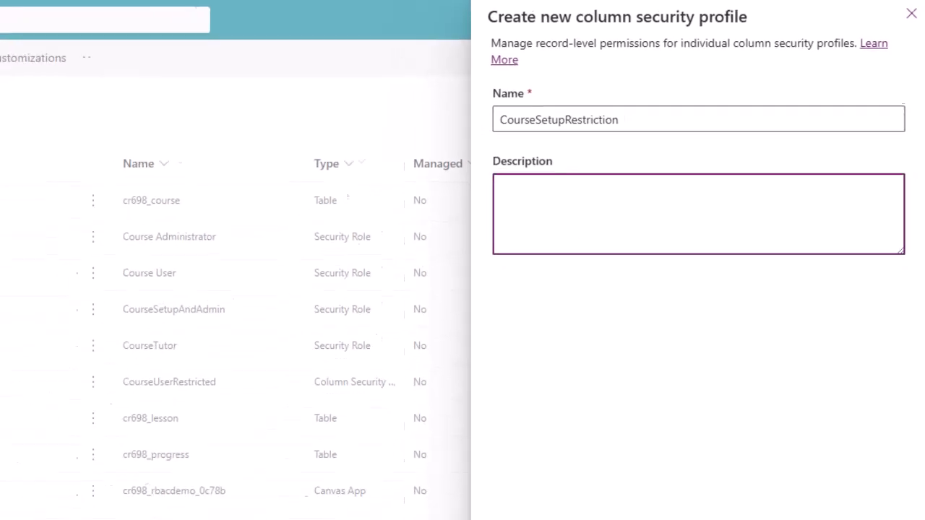
click(699, 503)
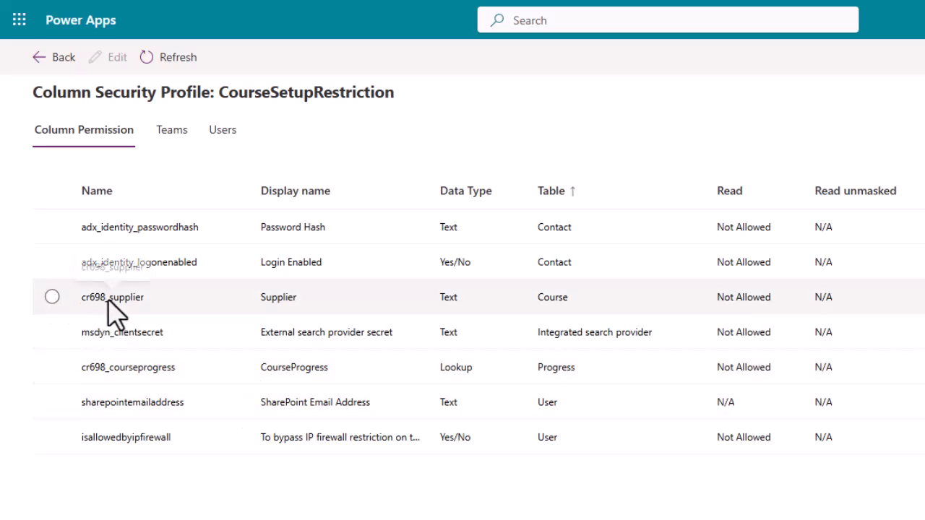
Examine the permission options for the Course table's Supplier column without changing them, and check the profile's team assignments
click(52, 297)
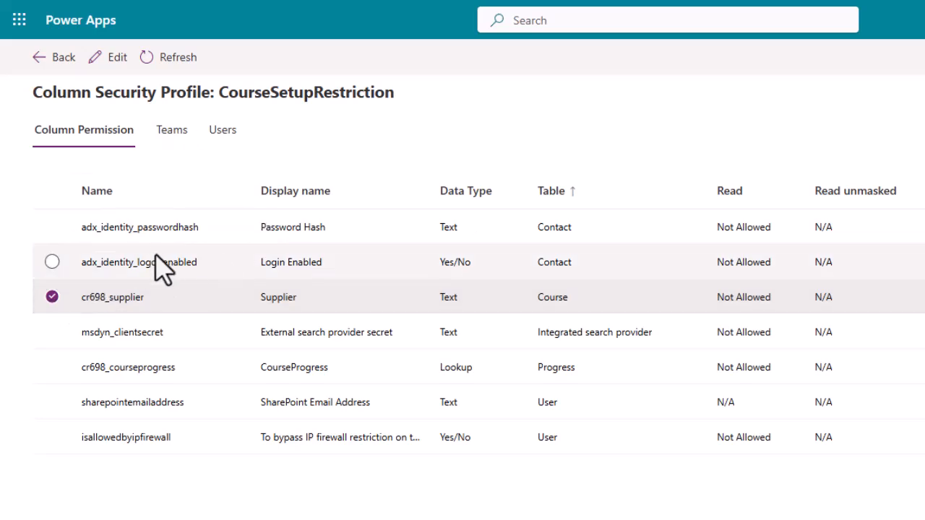
click(114, 58)
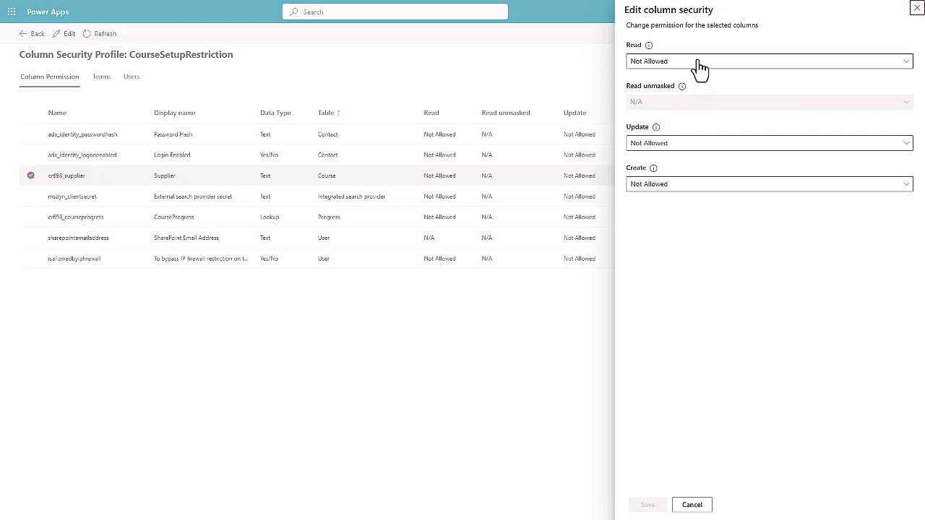
click(915, 8)
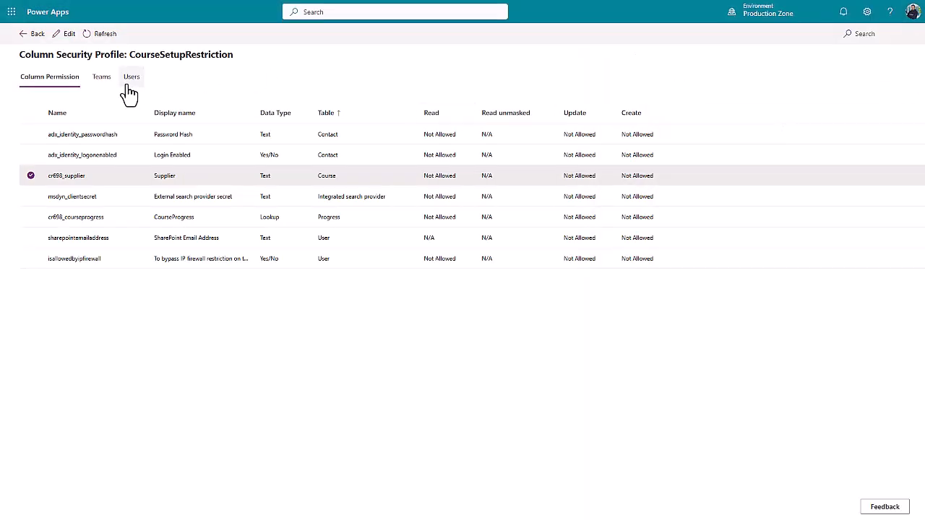
click(103, 82)
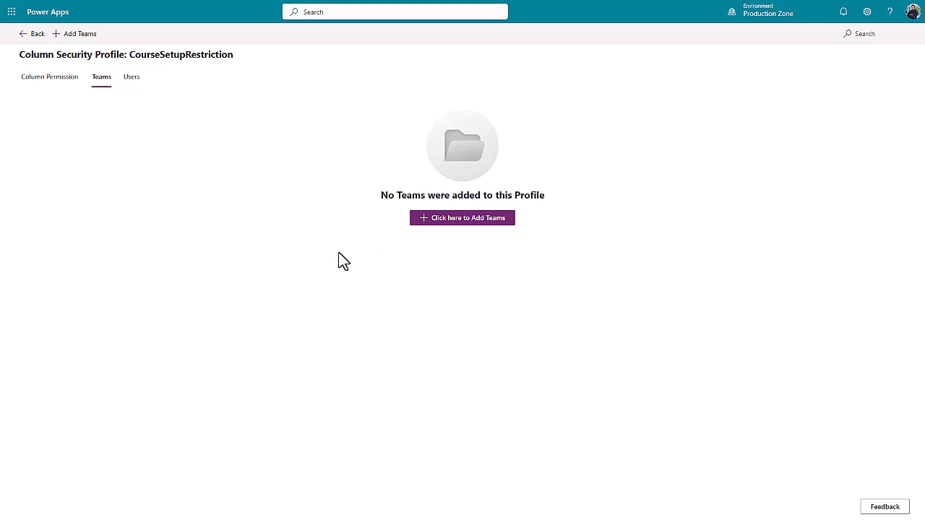
Add the m365testshared user to the CourseSetupRestriction column security profile
click(132, 78)
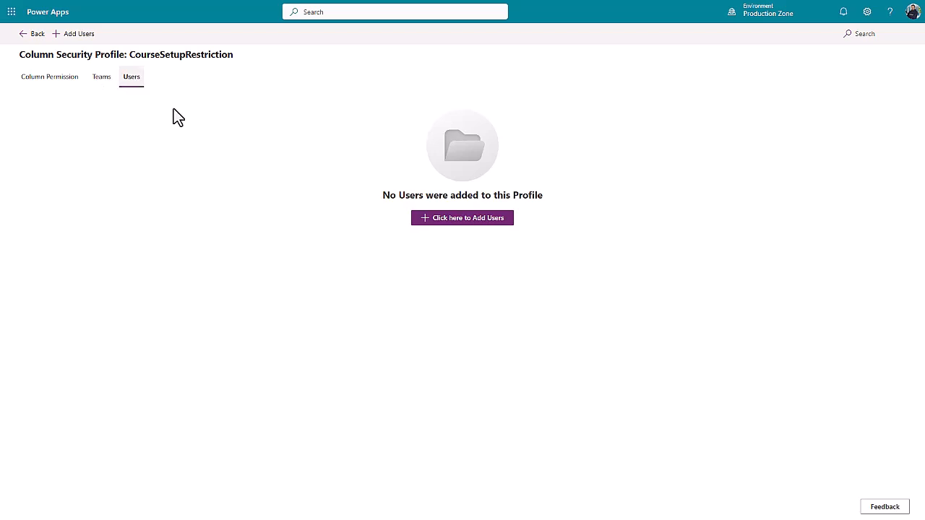
click(505, 221)
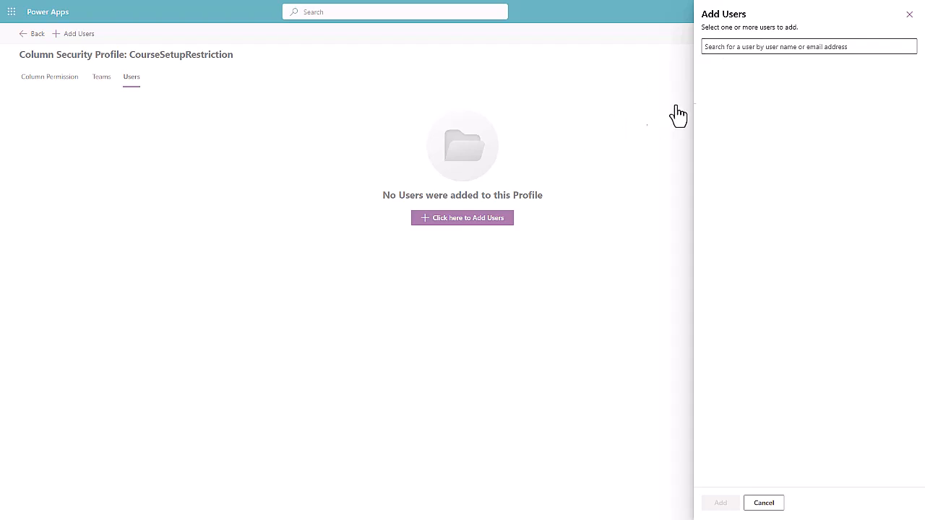
click(908, 14)
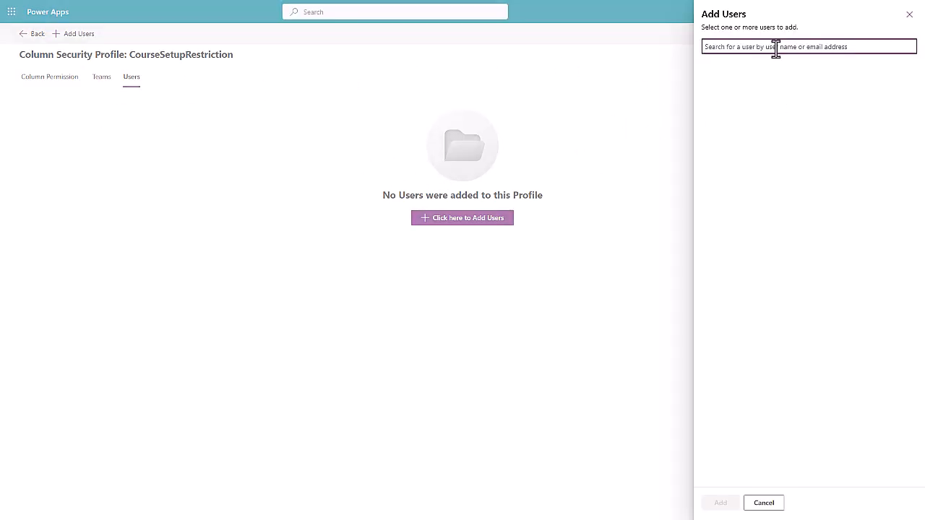
text(m365)
click(720, 503)
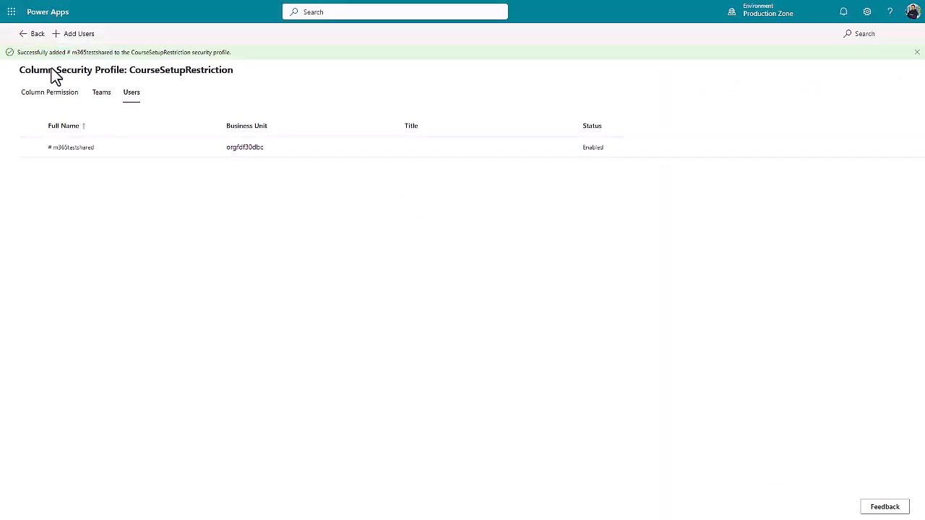
Return to the LMSDataverse solution's objects and publish all customizations
click(22, 38)
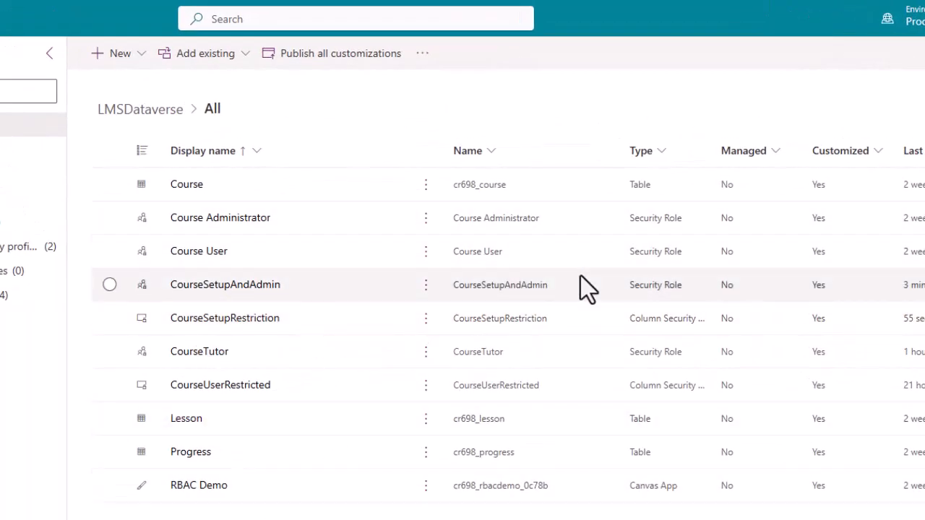
click(346, 55)
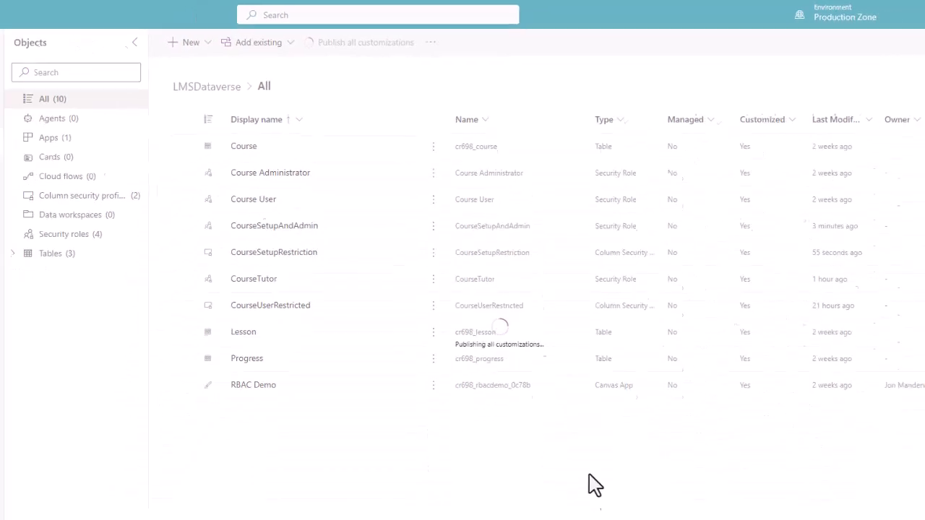